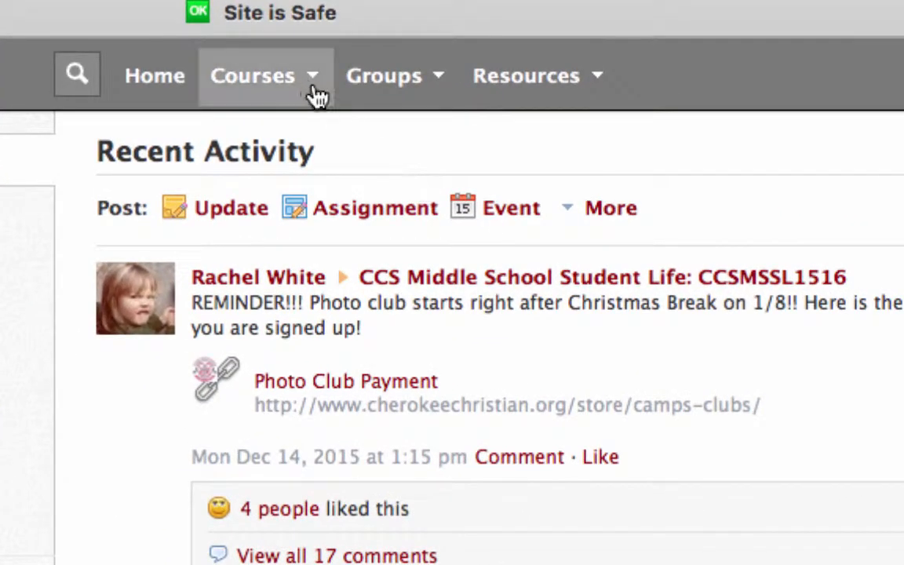
Step: View Section 2A and Section 3A in the linked Foreign Language course's gradebook, and return to the course materials
click(310, 87)
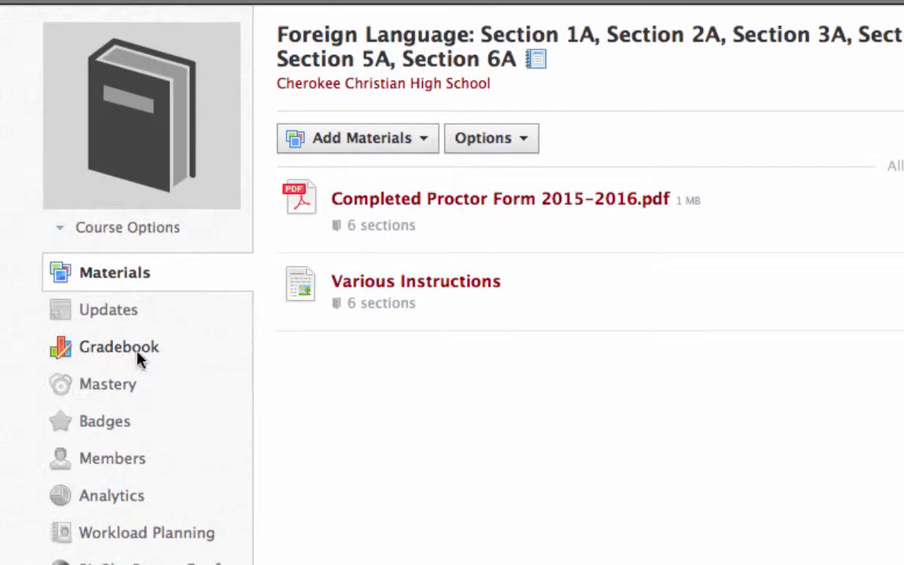
click(137, 355)
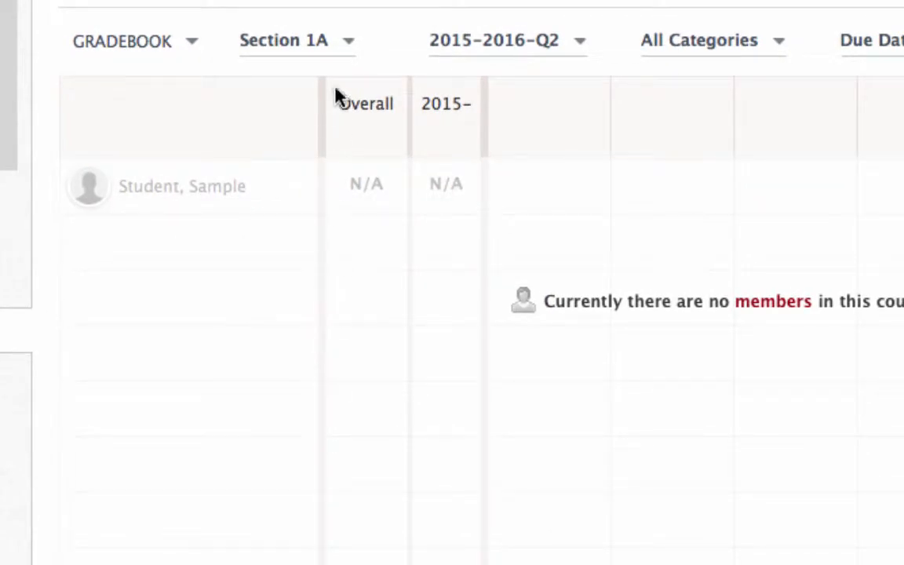
click(351, 48)
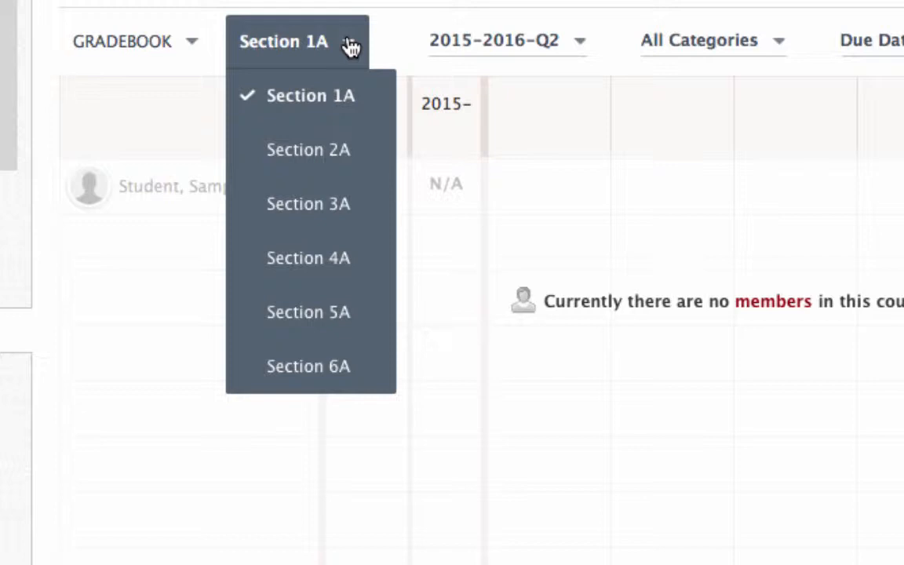
click(346, 148)
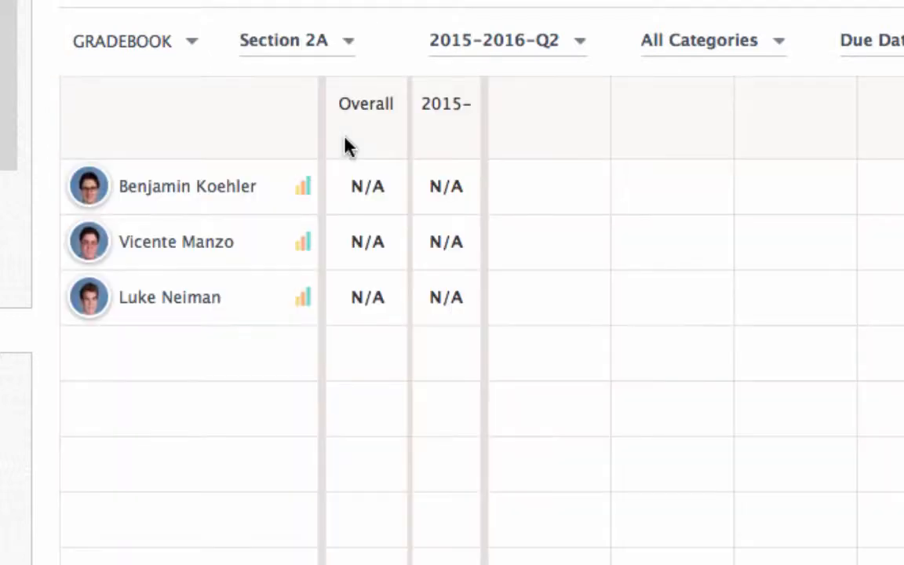
click(345, 45)
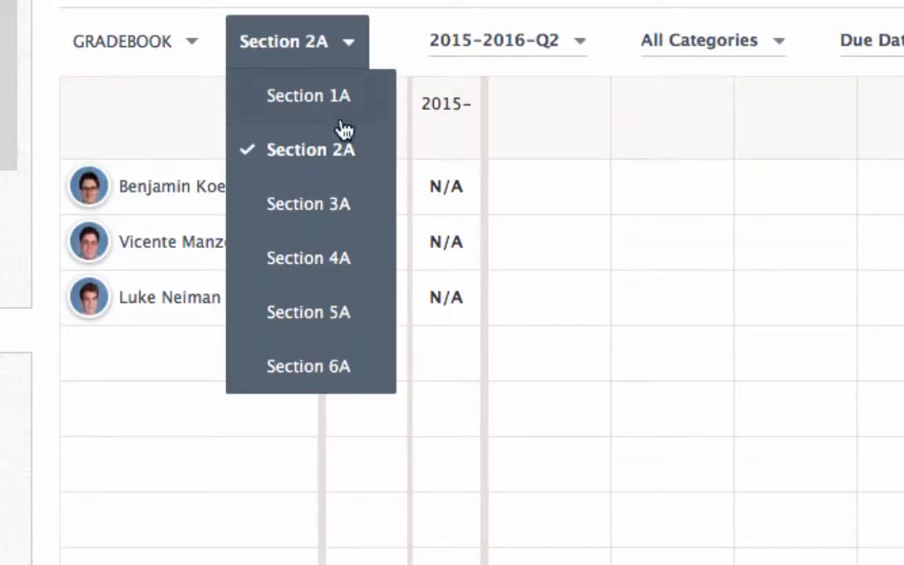
click(347, 206)
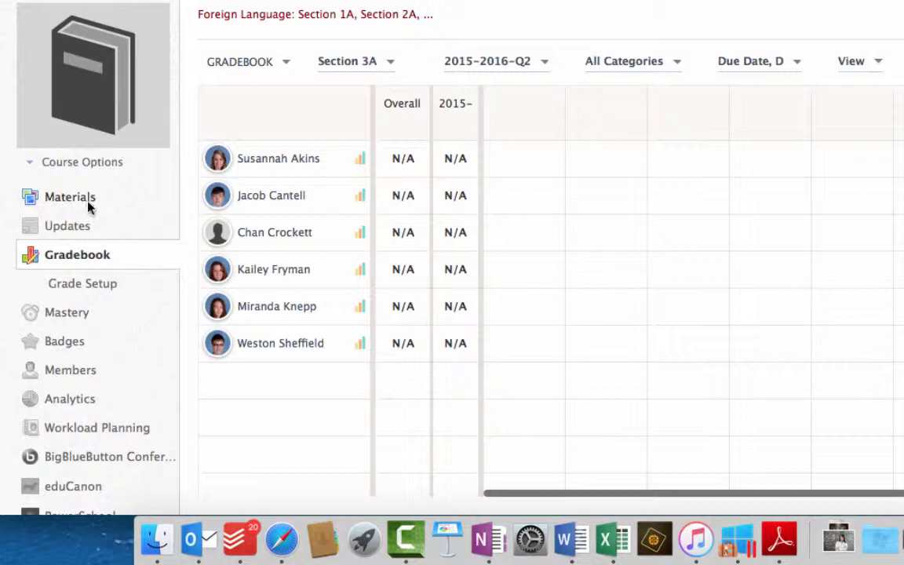
click(79, 200)
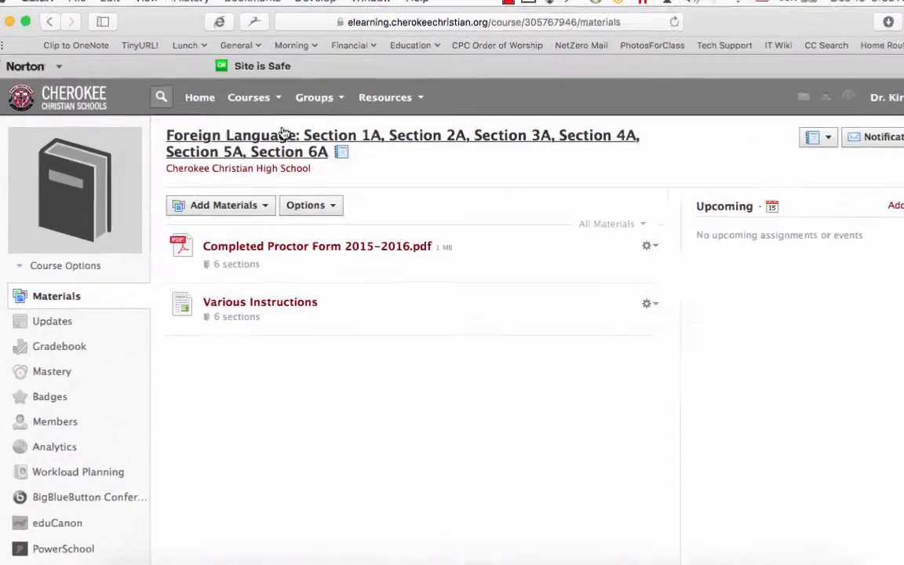
Step: Open the full list of current courses and look through the sections listed under each course
click(357, 103)
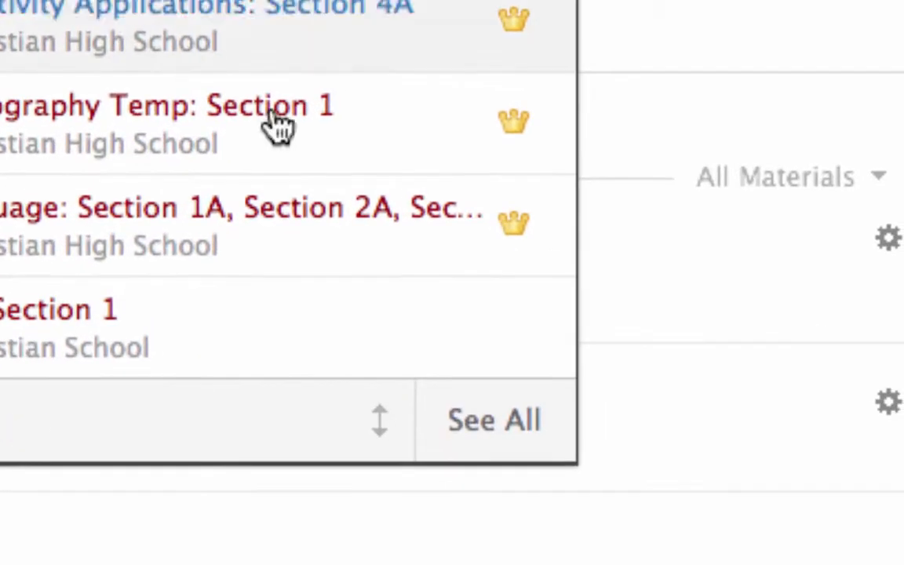
click(498, 421)
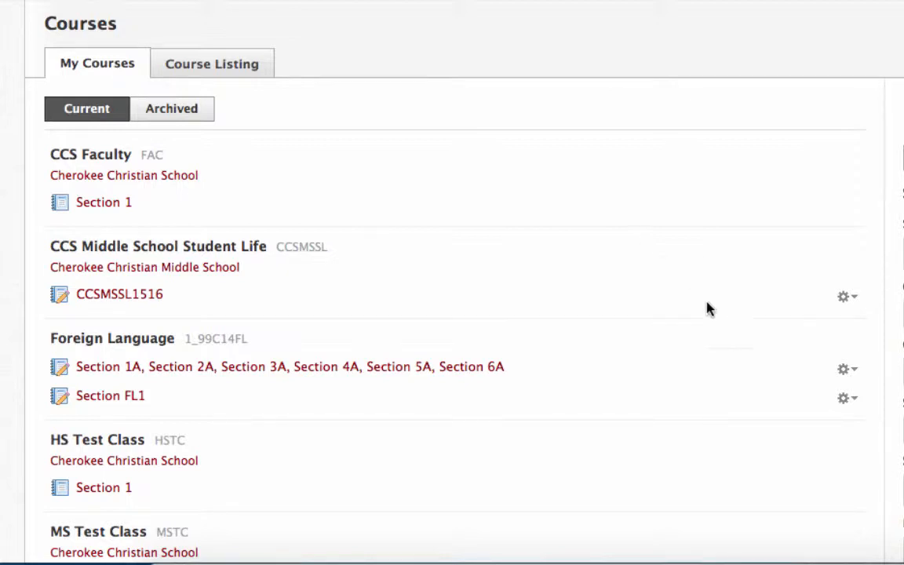
scroll(580, 368, down, 5)
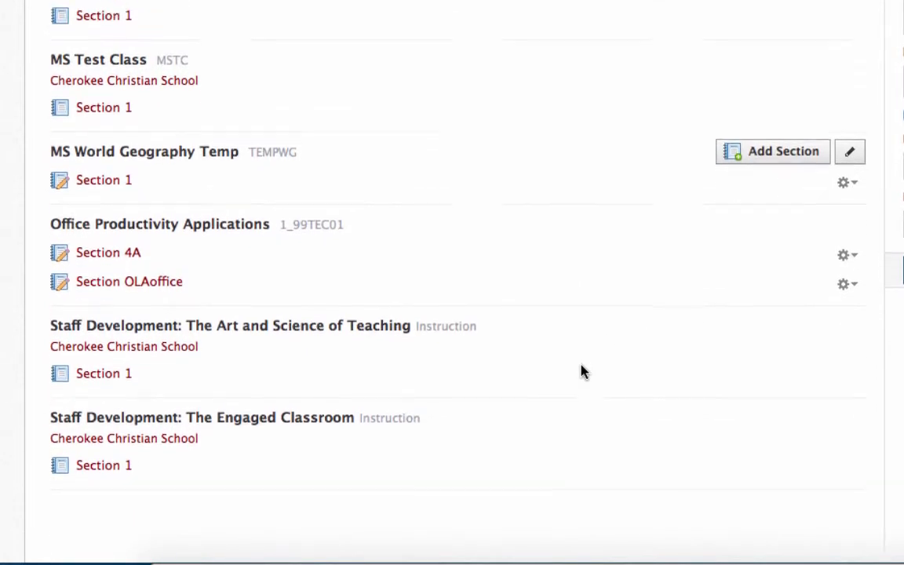
scroll(580, 372, up, 5)
scroll(618, 350, down, 5)
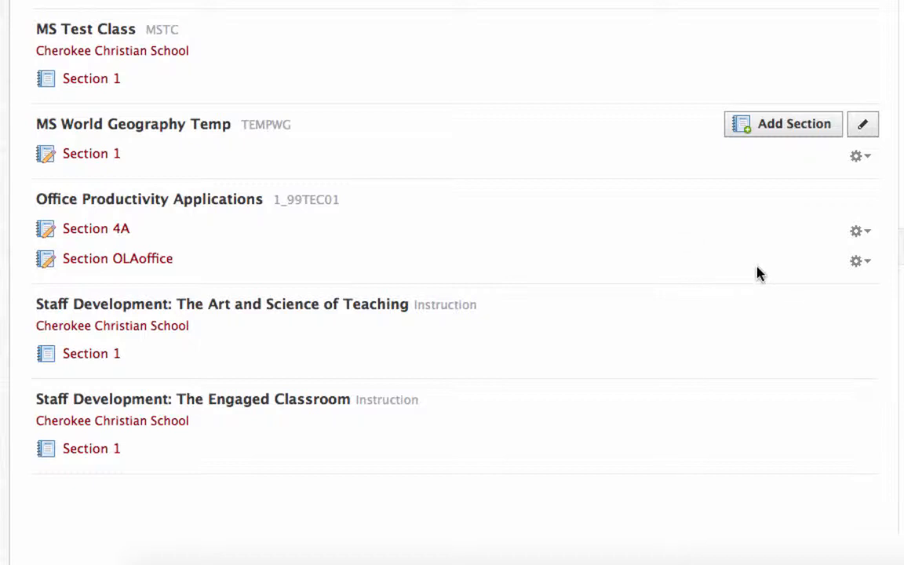
Step: Select Section 4A for linking to Section OLAoffice of Office Productivity Applications, and cancel the linking
click(871, 267)
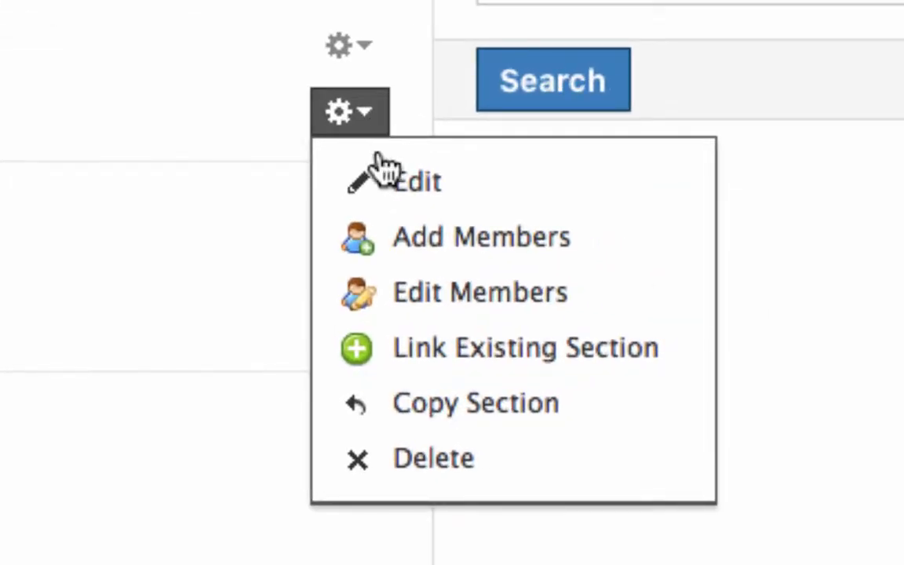
click(402, 361)
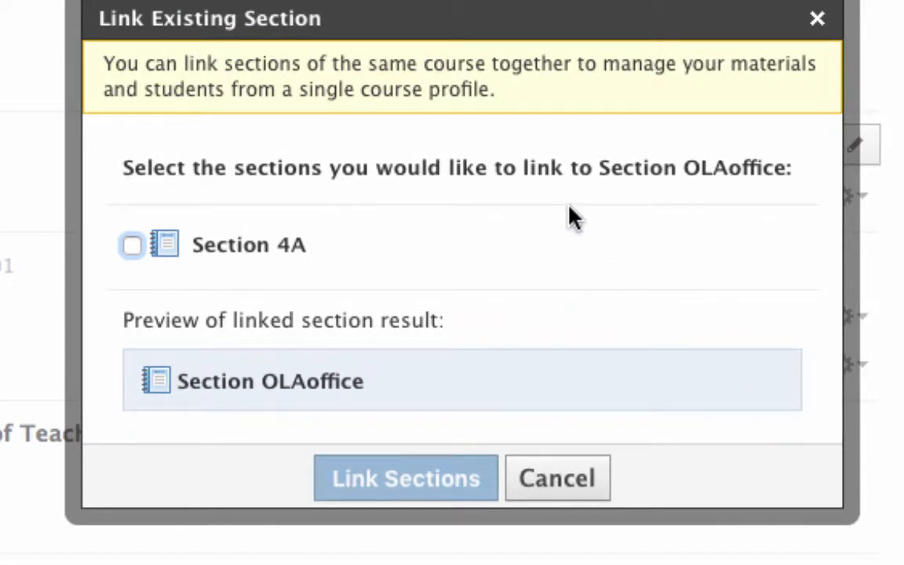
click(131, 246)
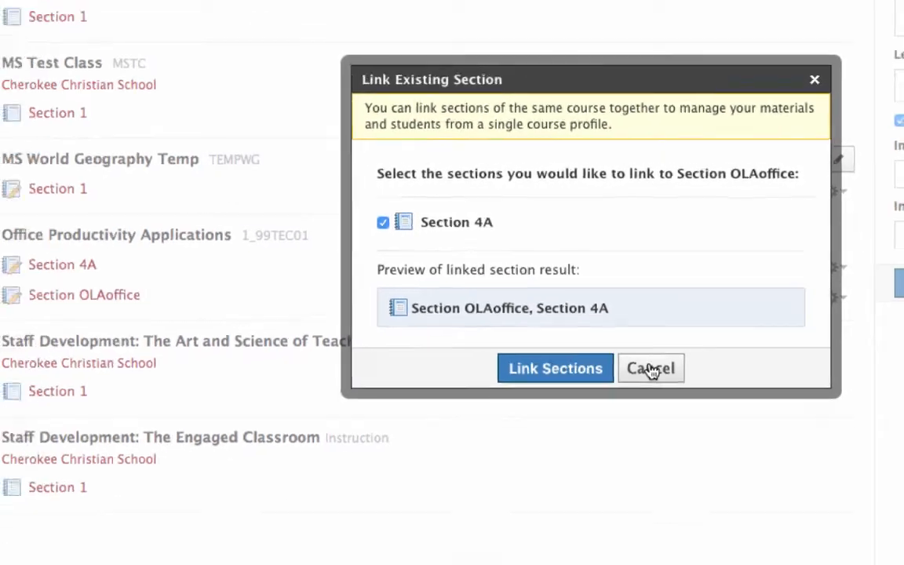
click(553, 463)
Step: Open the linked Foreign Language course containing Sections 1A through 6A
scroll(662, 357, up, 3)
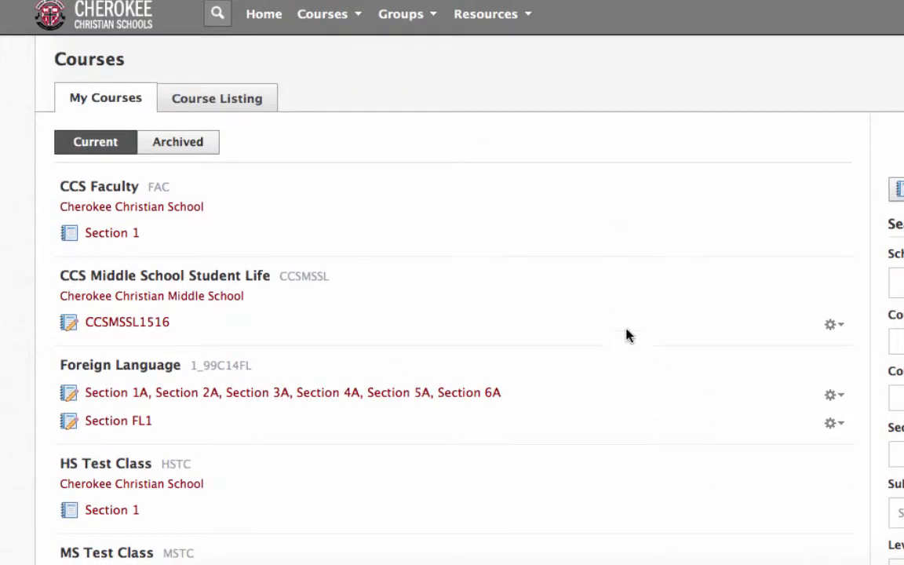
click(356, 20)
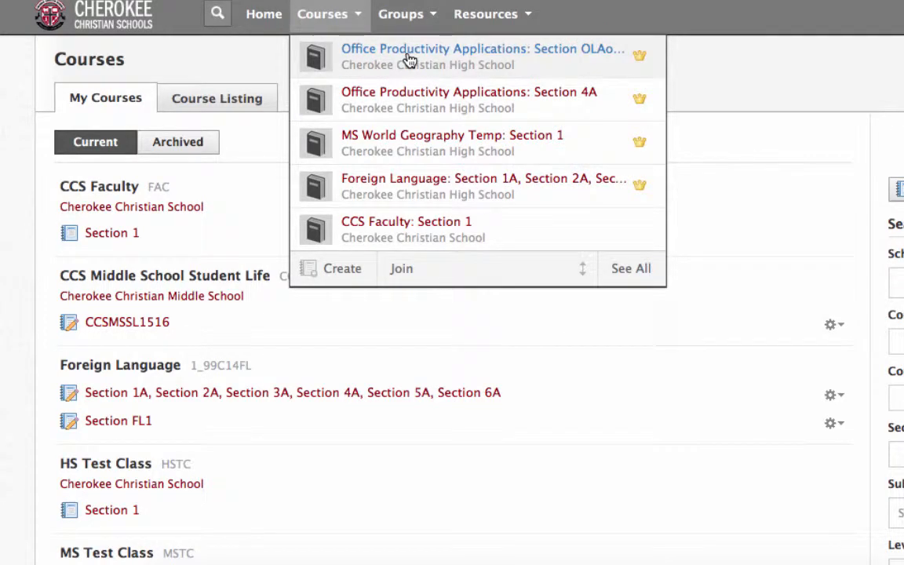
click(412, 182)
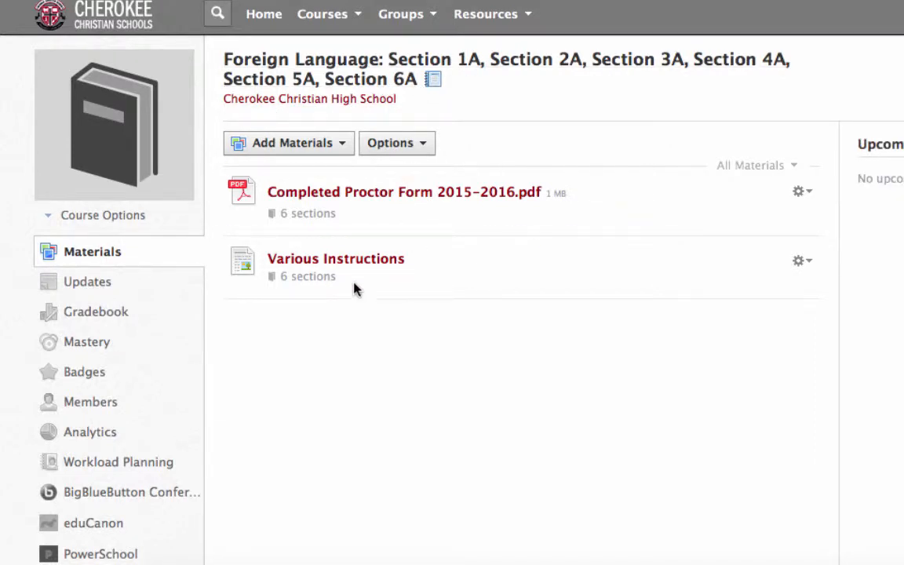
Step: Start a new assignment named "Test on Foreign Language" and set its scale to Standard
click(332, 151)
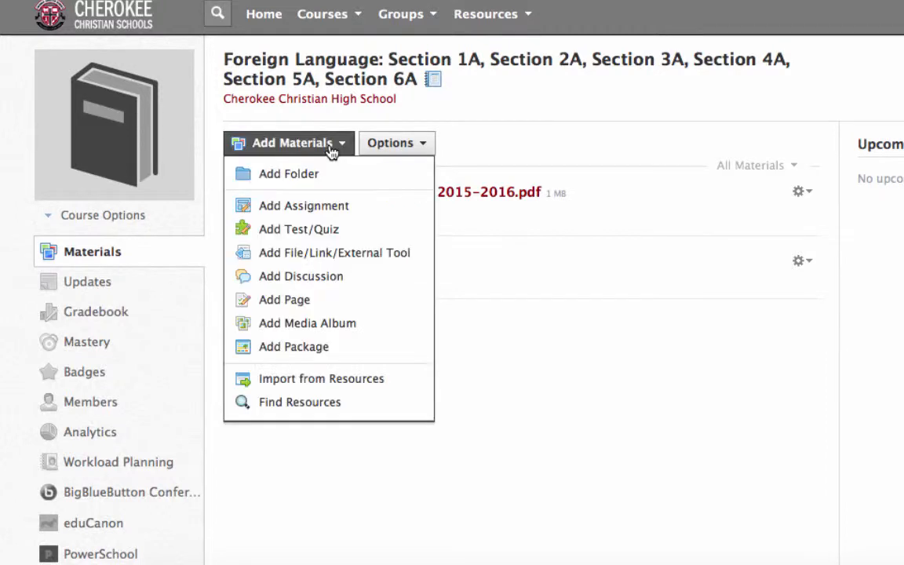
click(333, 207)
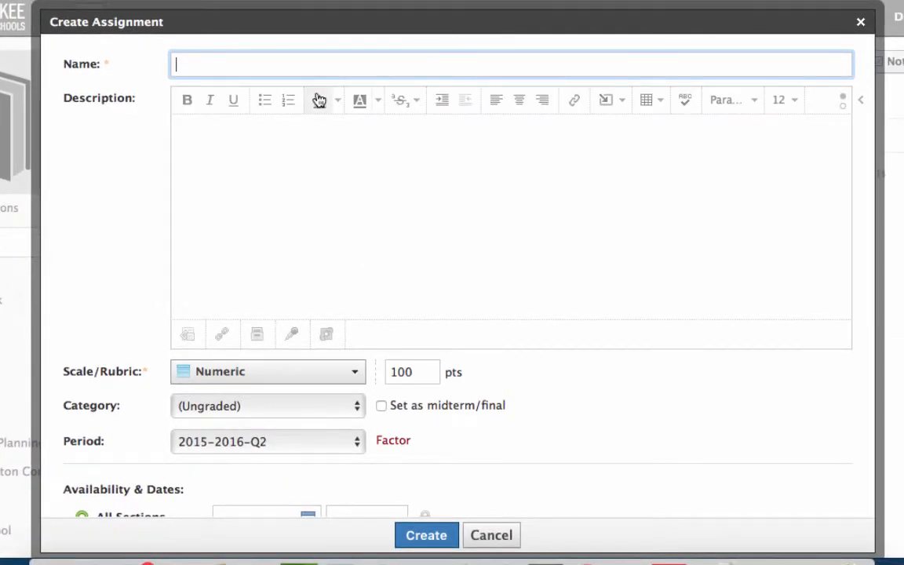
text(Test on Foreign Language)
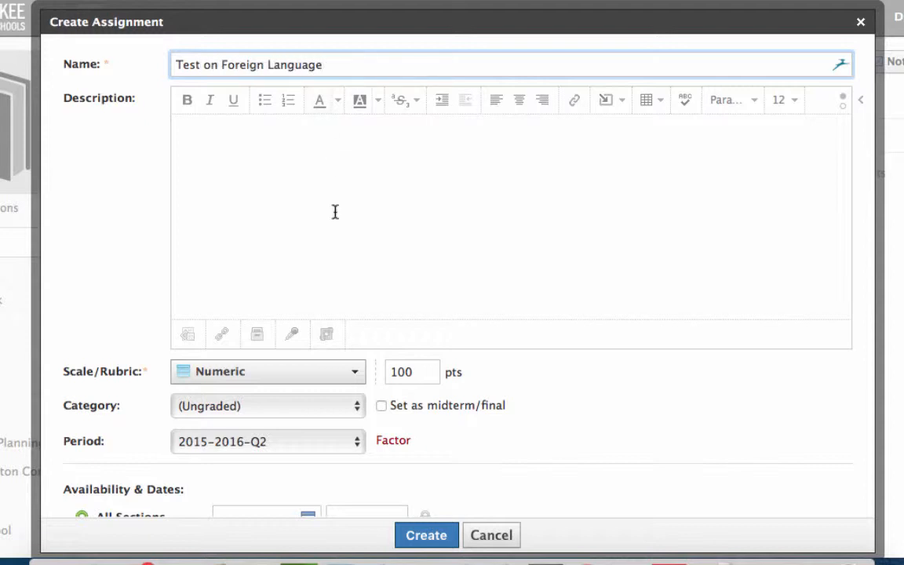
click(316, 374)
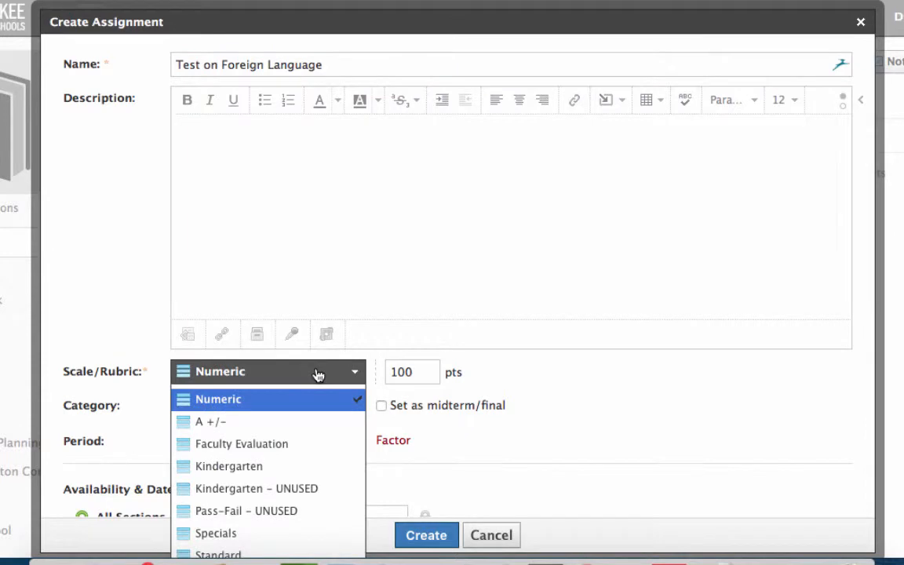
click(301, 554)
Step: Set the assignment's due date for all sections to 12/16/15
scroll(555, 435, down, 3)
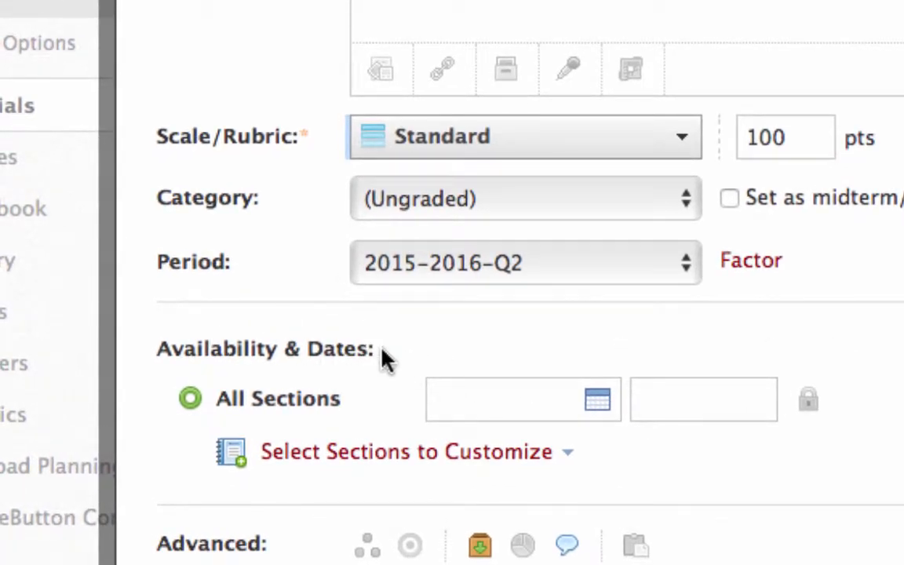
scroll(385, 359, up, 1)
scroll(384, 359, down, 3)
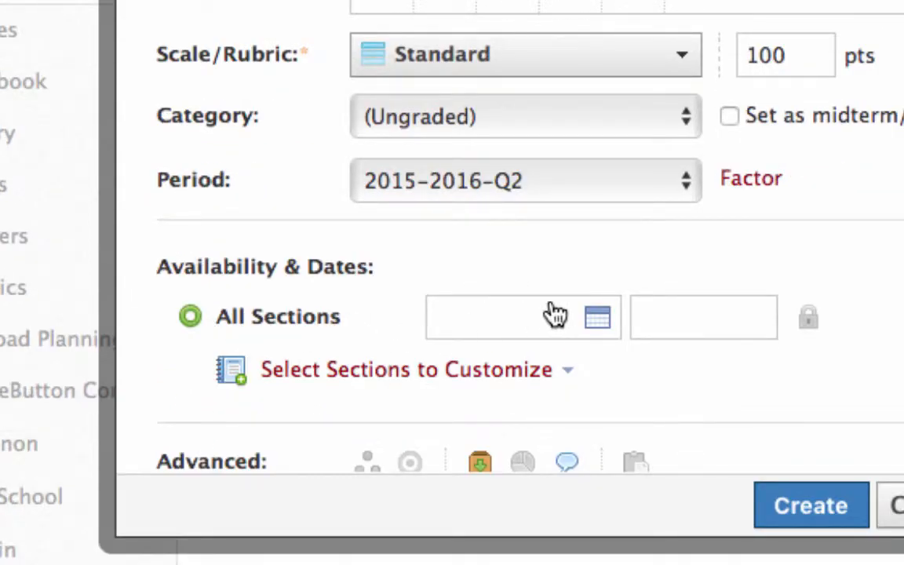
click(598, 320)
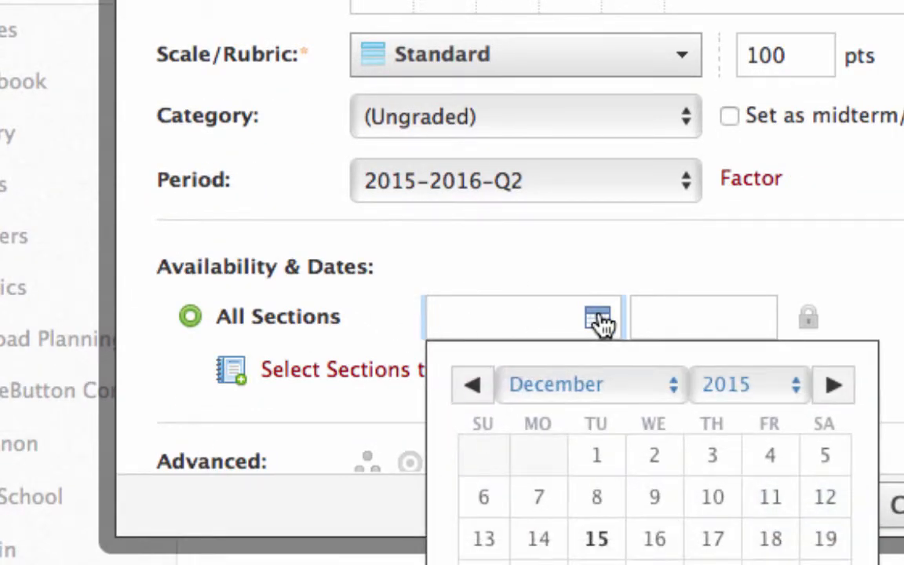
click(654, 536)
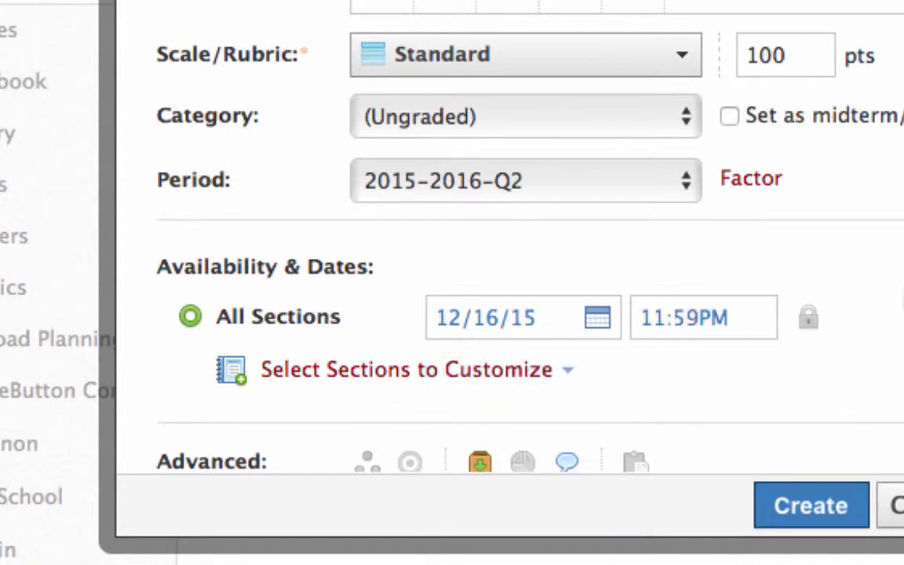
Step: Customize the availability for Section 1A with a separate due date of 12/17/15, and cancel the assignment
scroll(510, 259, down, 2)
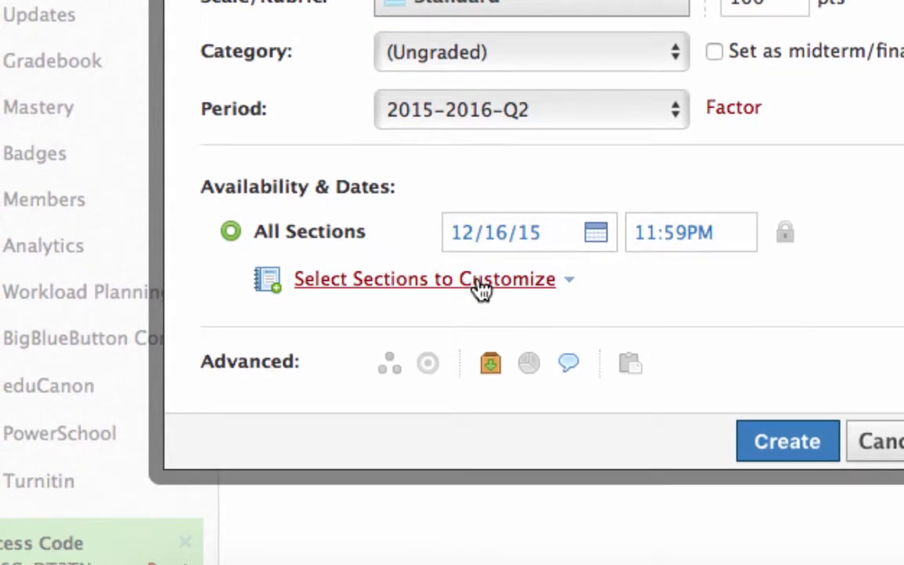
click(481, 281)
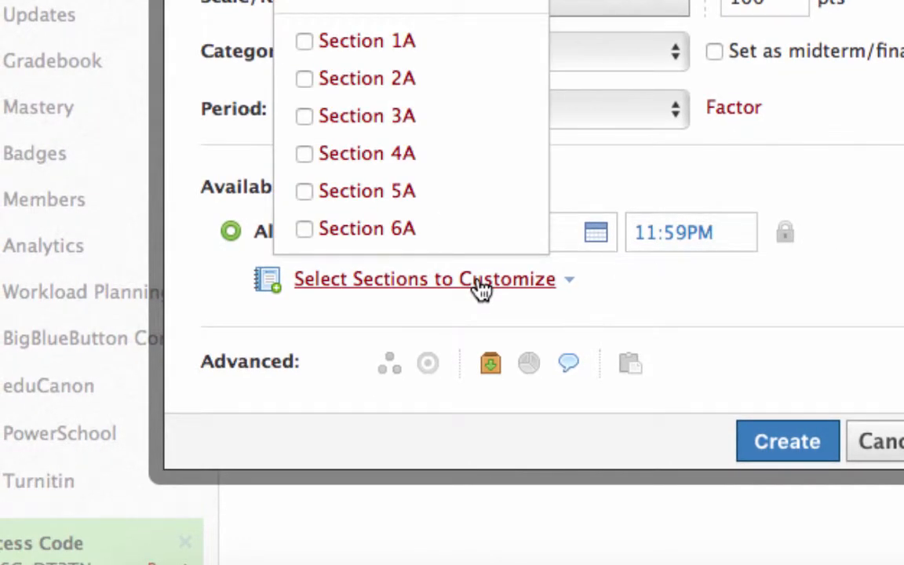
click(303, 42)
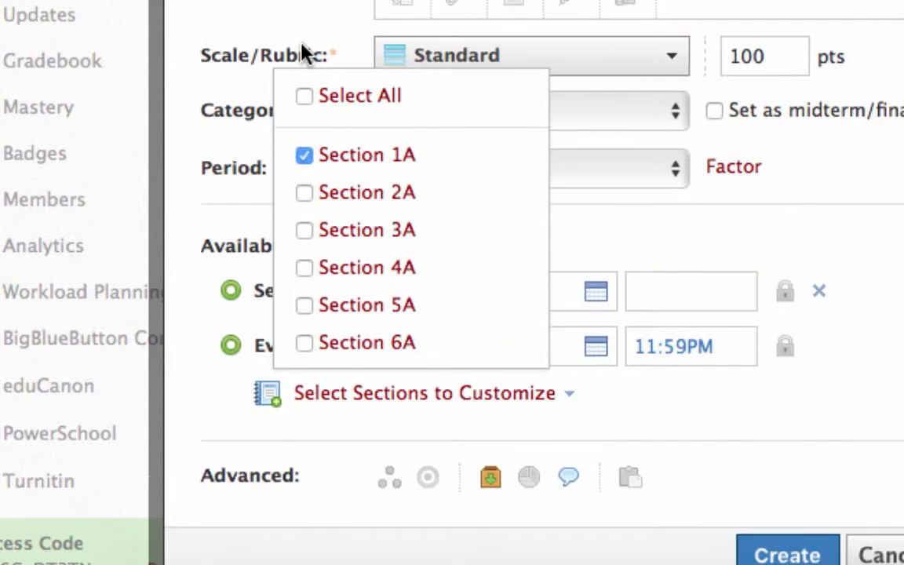
click(900, 279)
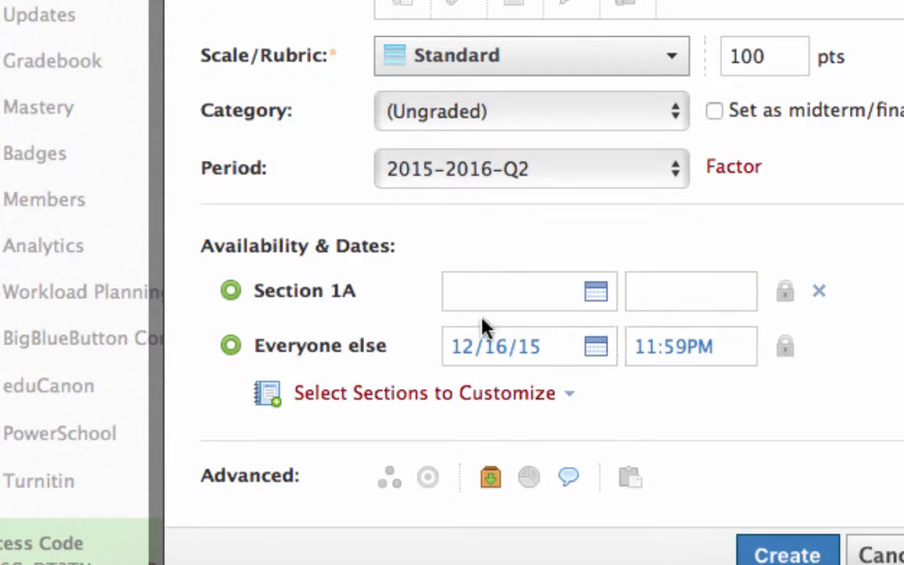
click(595, 291)
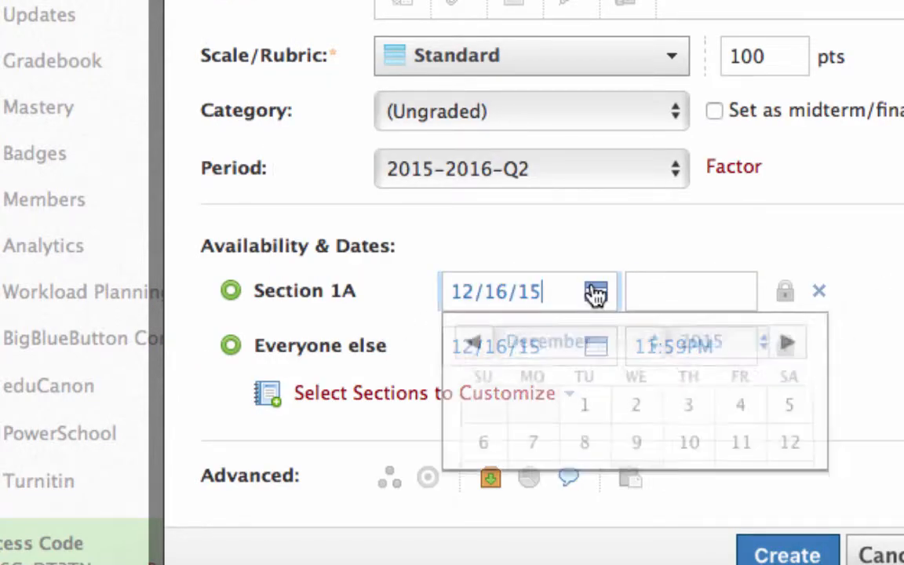
click(695, 493)
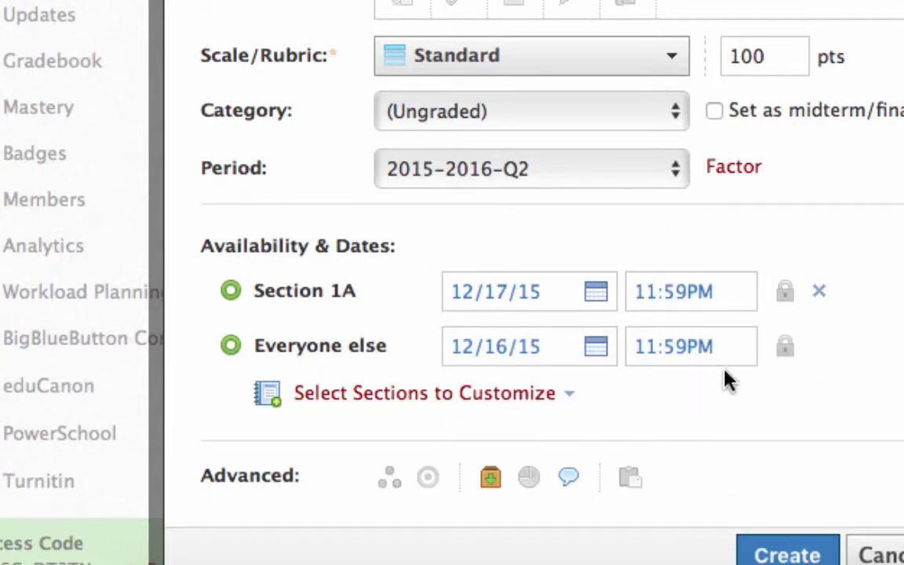
scroll(889, 392, down, 5)
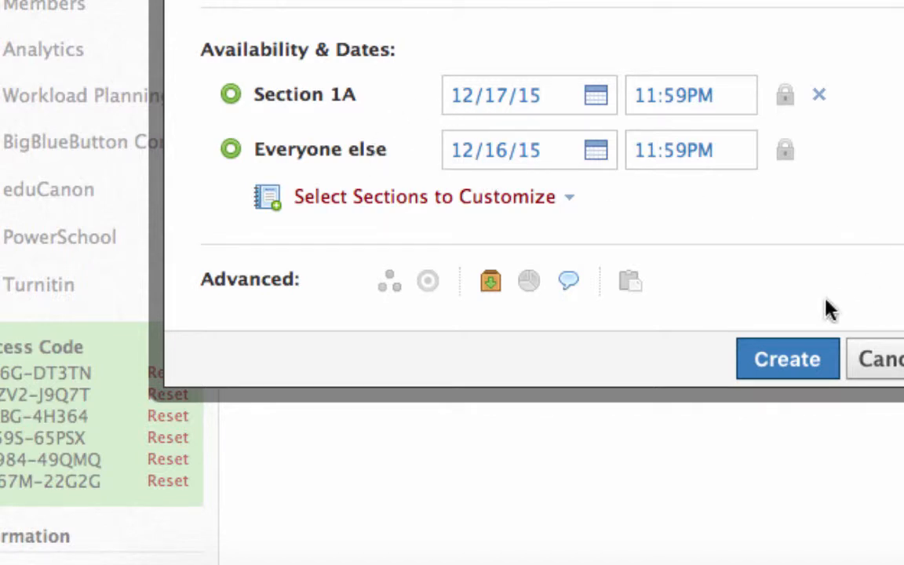
click(898, 363)
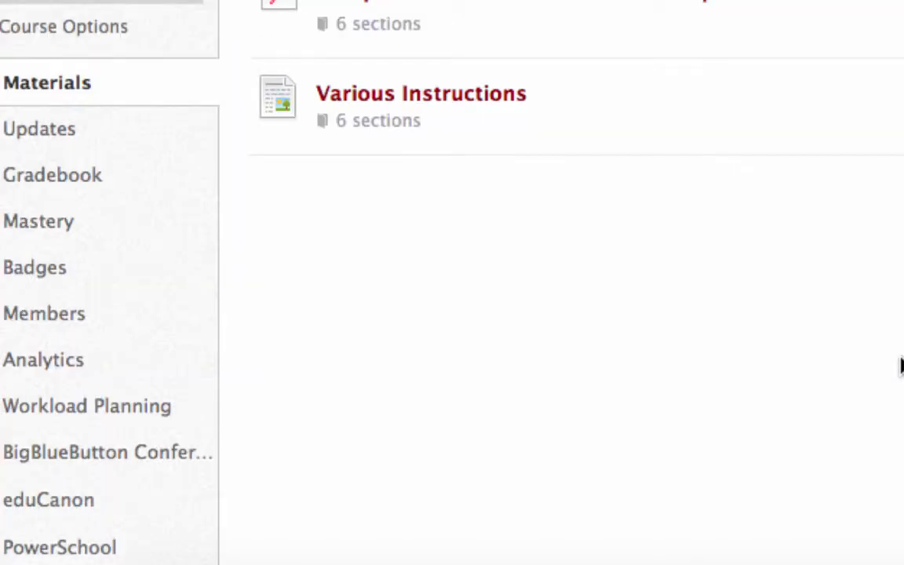